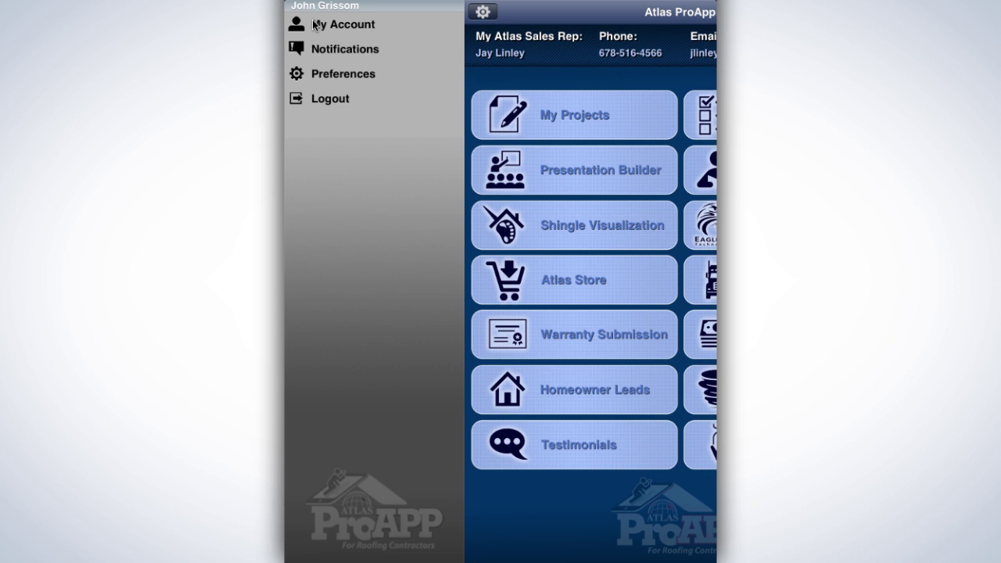
- Set the My Account company logo to the red-roofed house picture from Saved Photos and save
{"action": "left_click", "coordinate": [314, 25]}
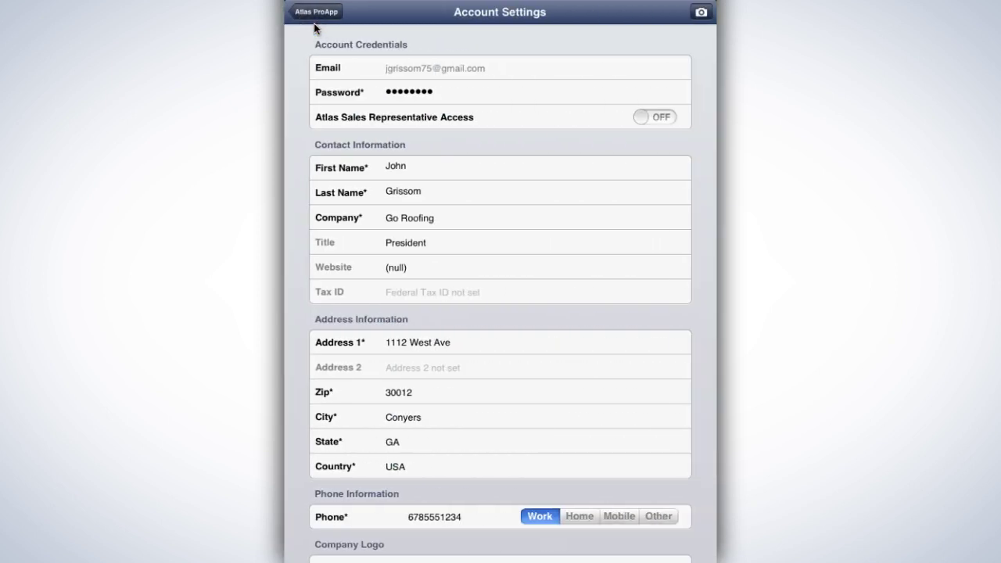
{"action": "mouse_move", "coordinate": [297, 434]}
{"action": "left_mouse_down"}
{"action": "mouse_move", "coordinate": [310, 194]}
{"action": "mouse_move", "coordinate": [311, 209]}
{"action": "left_mouse_up"}
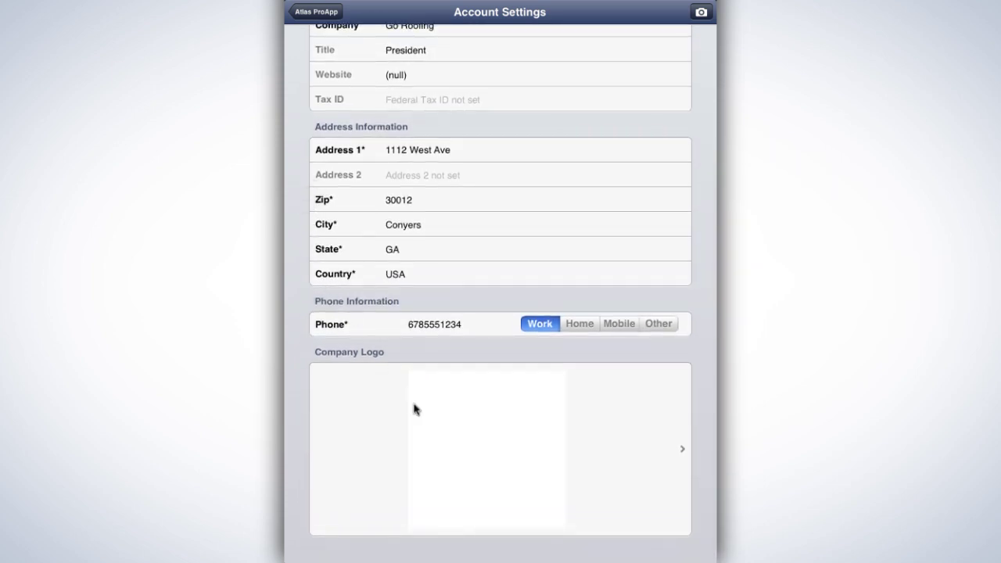
{"action": "left_click", "coordinate": [478, 457]}
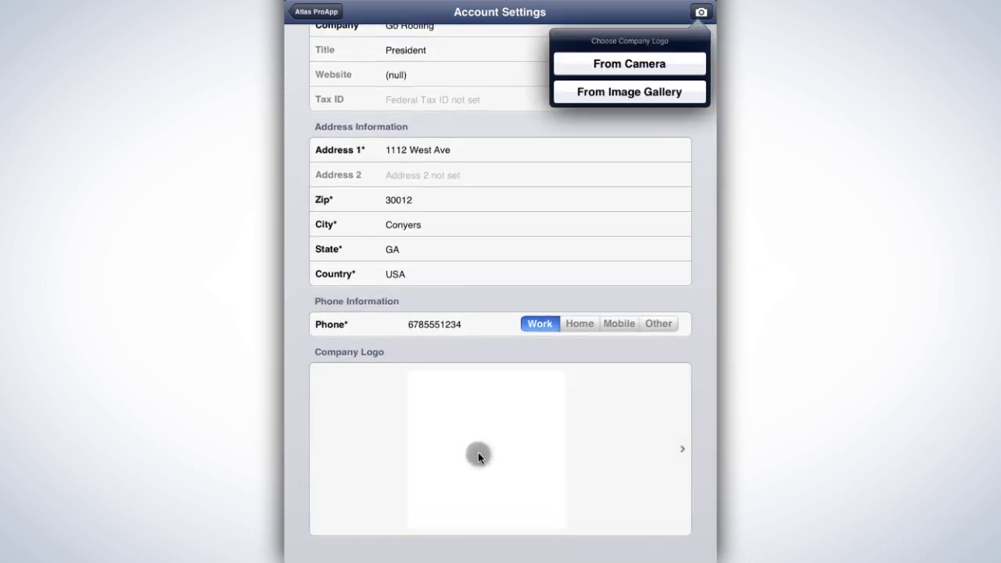
{"action": "left_click", "coordinate": [619, 99]}
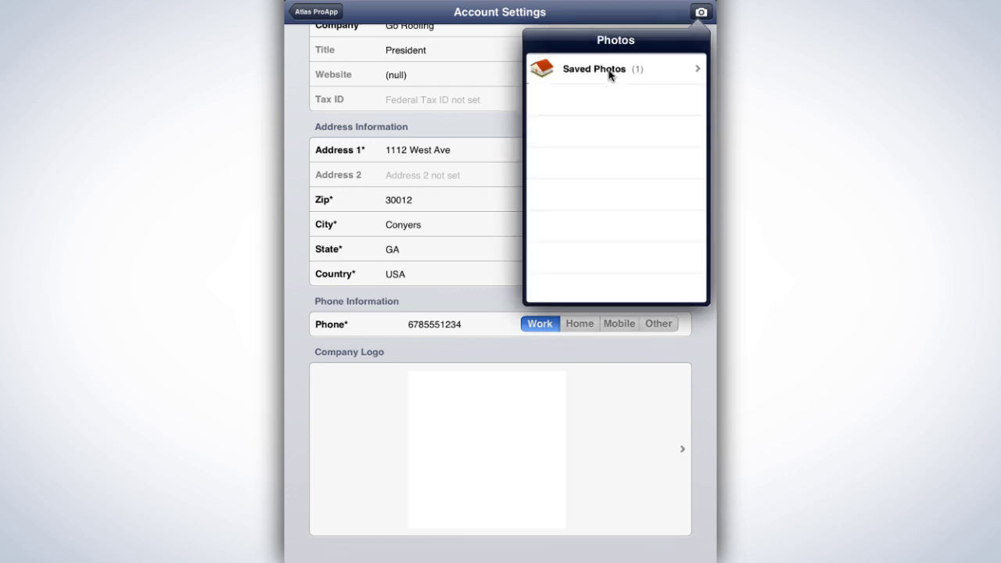
{"action": "left_click", "coordinate": [609, 71]}
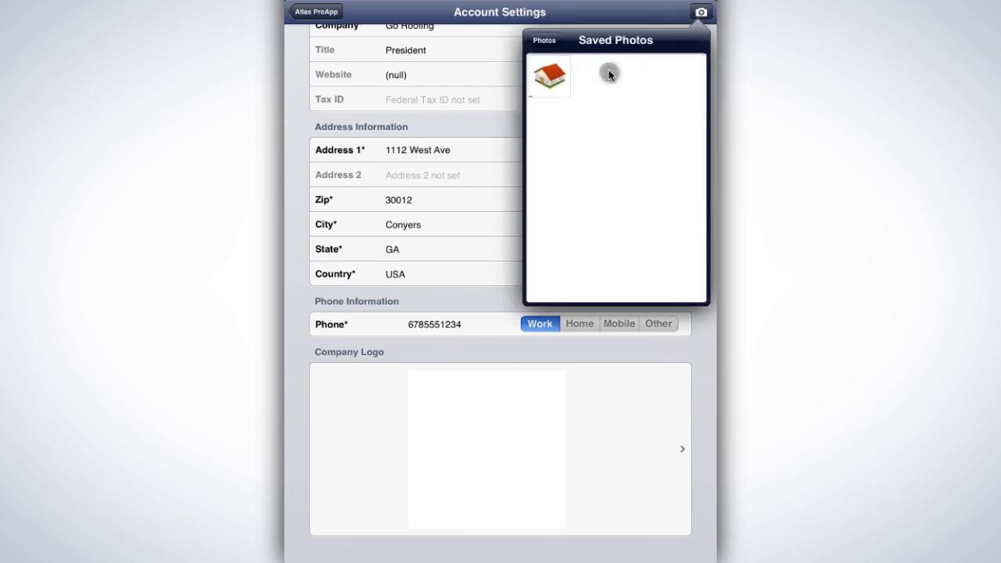
{"action": "left_click", "coordinate": [560, 79]}
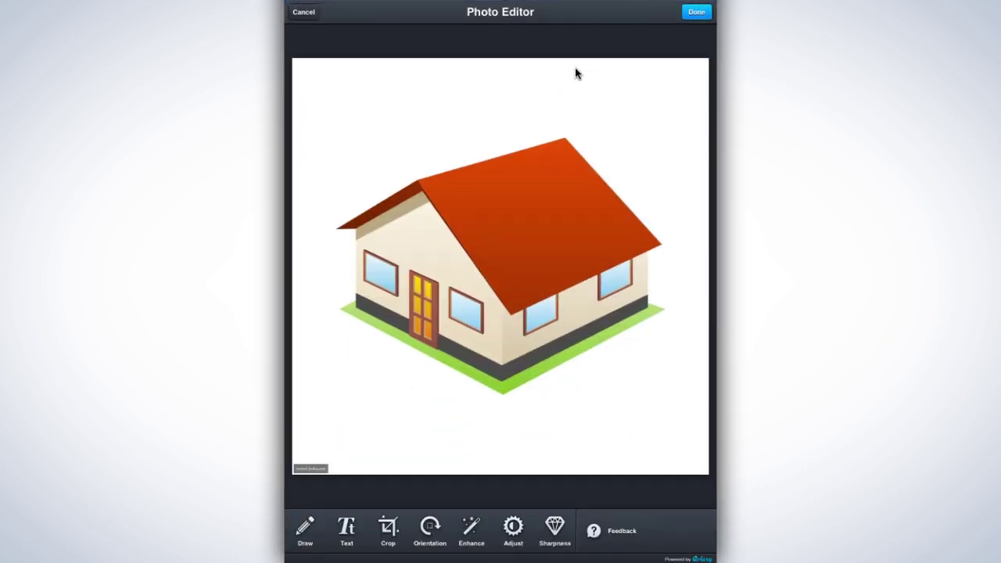
{"action": "left_click", "coordinate": [685, 15]}
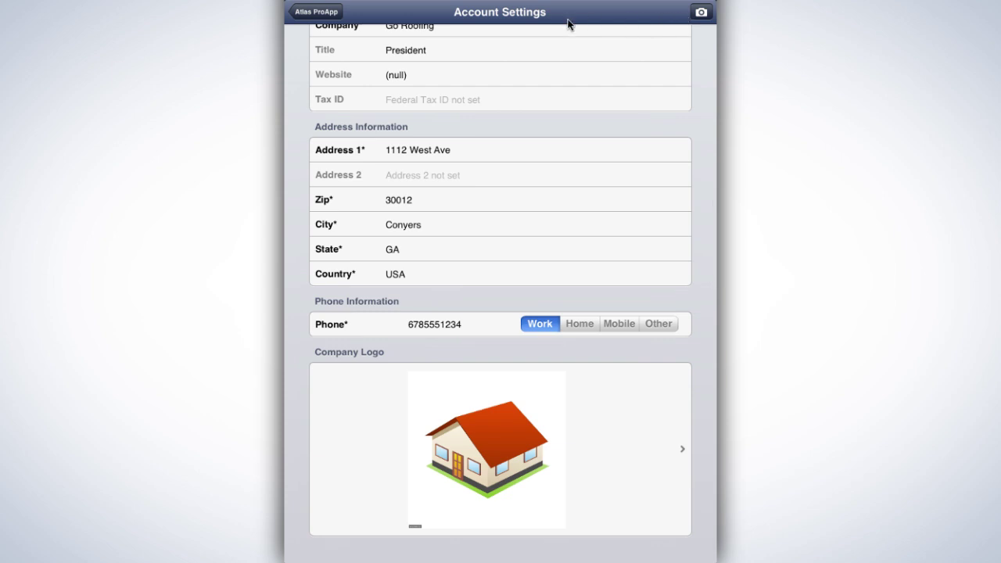
{"action": "left_click", "coordinate": [328, 16]}
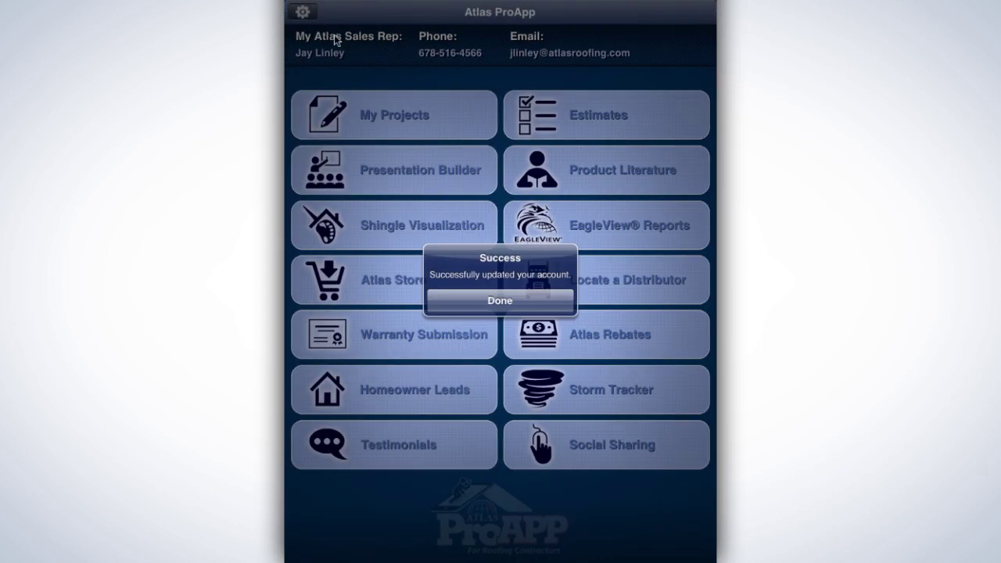
- Dismiss the account-updated confirmation and go to Preferences through the gear side menu
{"action": "left_click", "coordinate": [501, 301]}
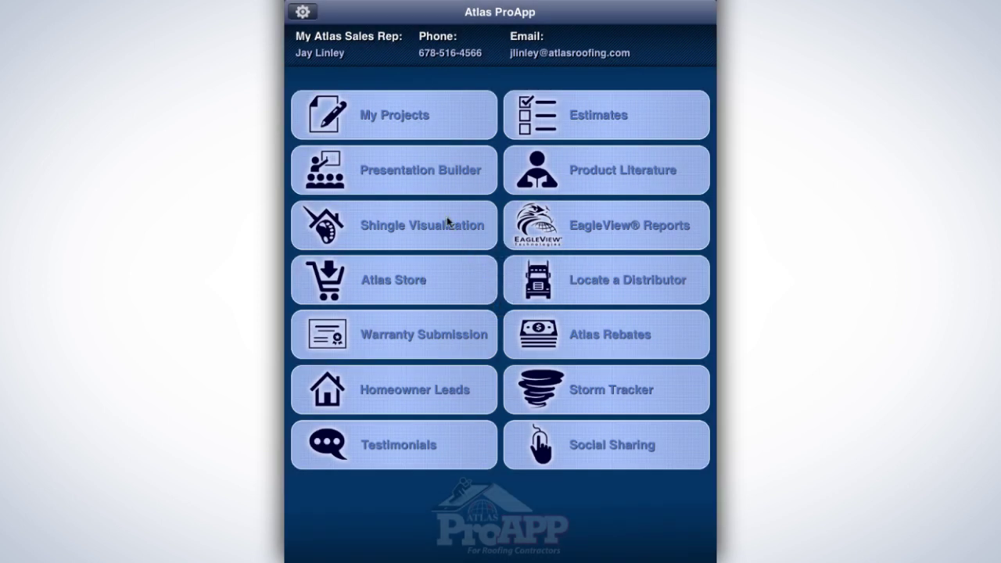
{"action": "left_click", "coordinate": [310, 16]}
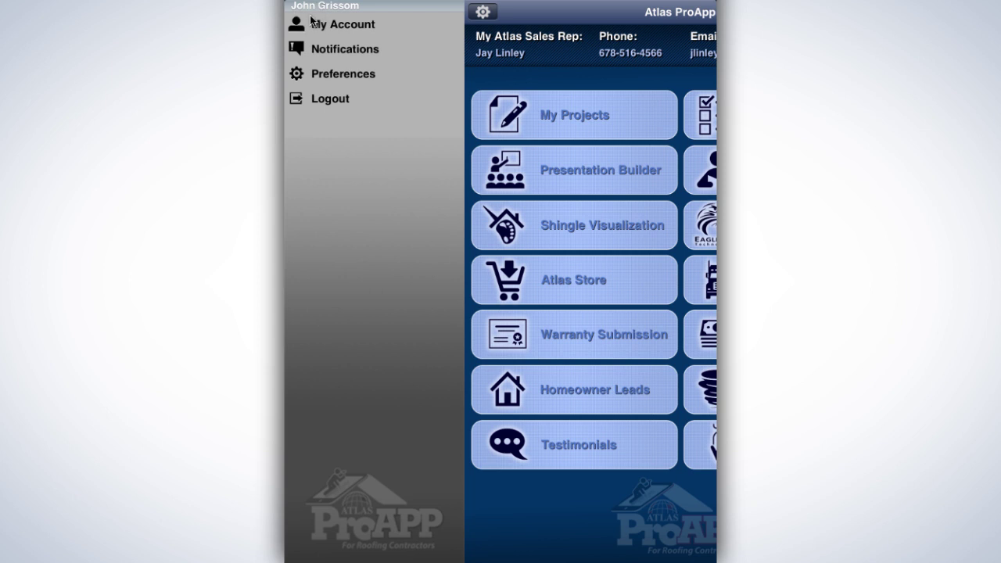
{"action": "left_click", "coordinate": [331, 75]}
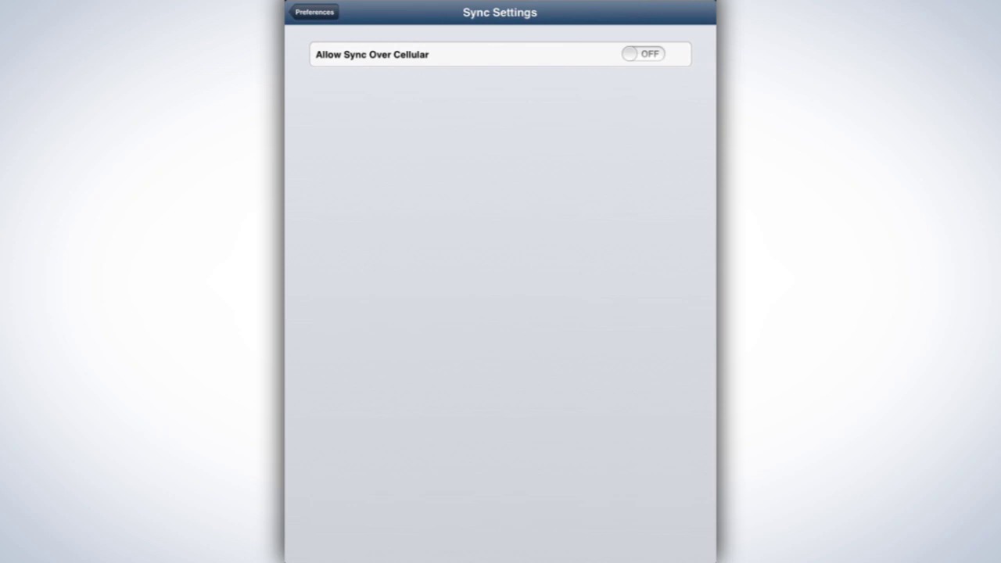
- Turn on Allow Sync Over Cellular in Sync Settings
{"action": "left_click", "coordinate": [643, 54]}
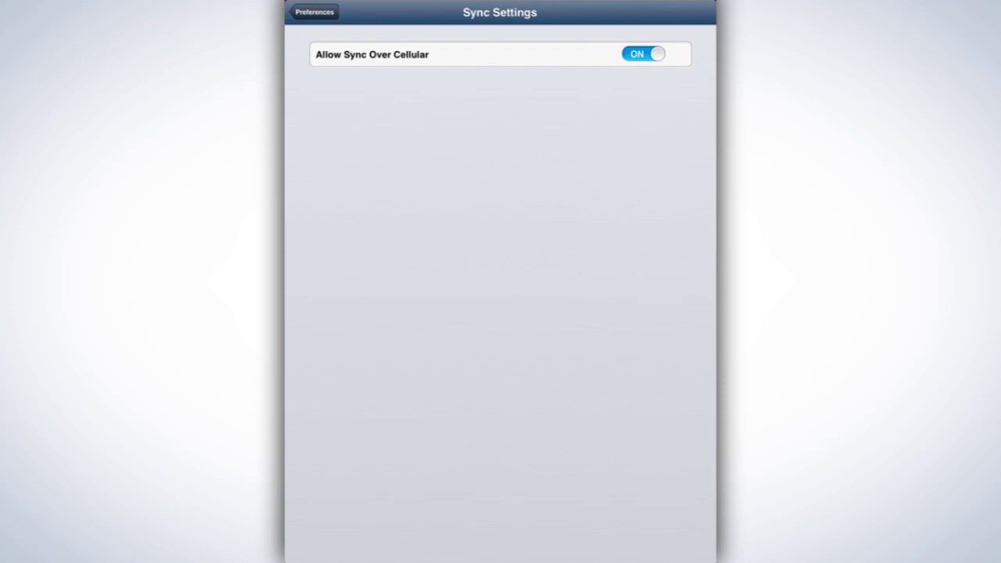
- Save the cellular sync setting and go to Estimate Settings
{"action": "left_click", "coordinate": [314, 12]}
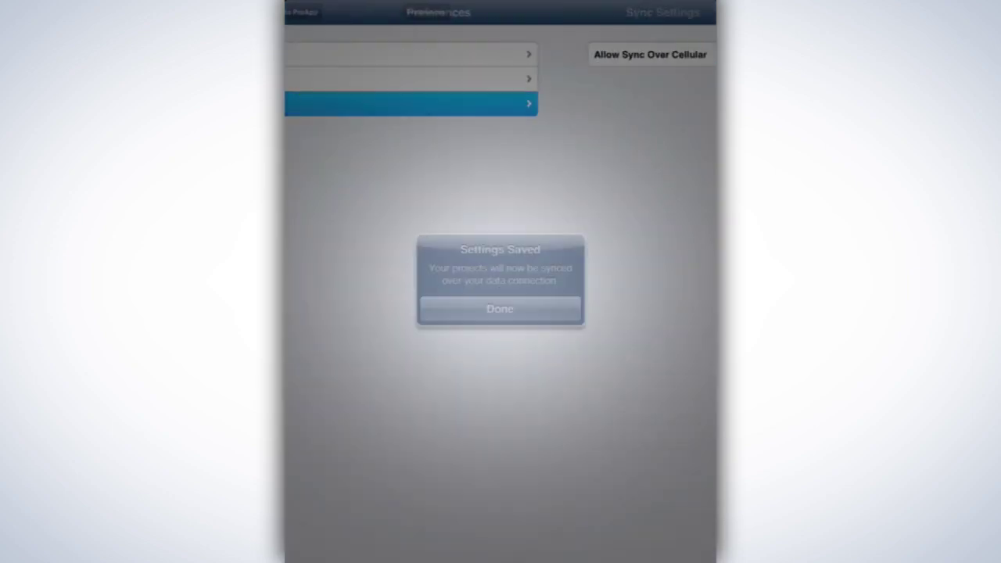
{"action": "left_click", "coordinate": [500, 305]}
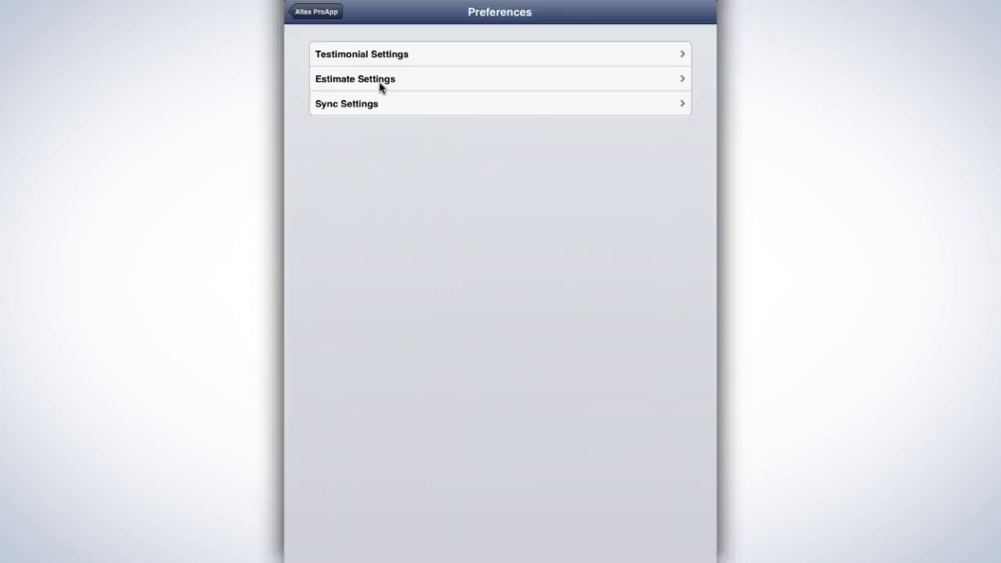
{"action": "left_click", "coordinate": [381, 86]}
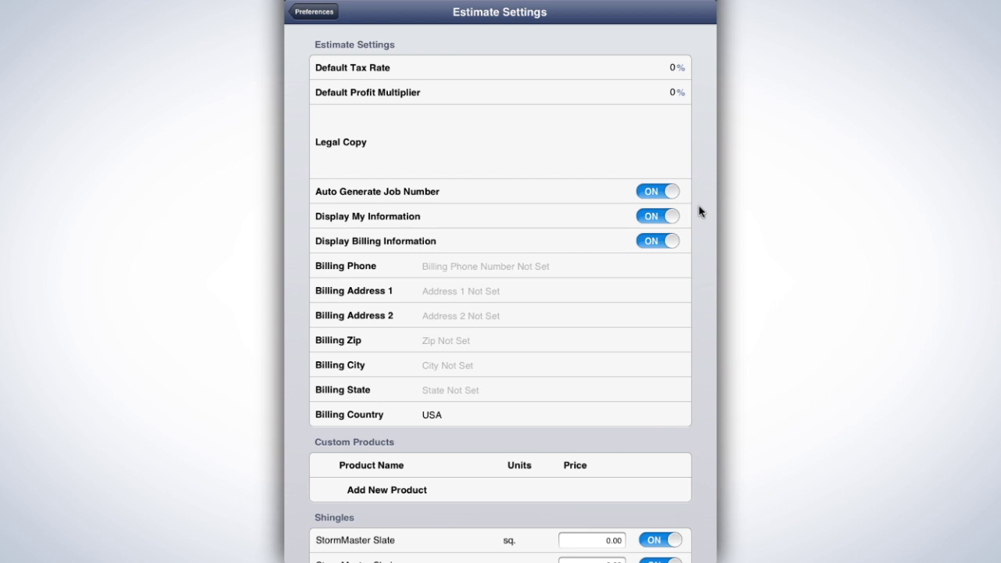
{"action": "left_click_drag", "start_coordinate": [701, 211], "coordinate": [696, 72]}
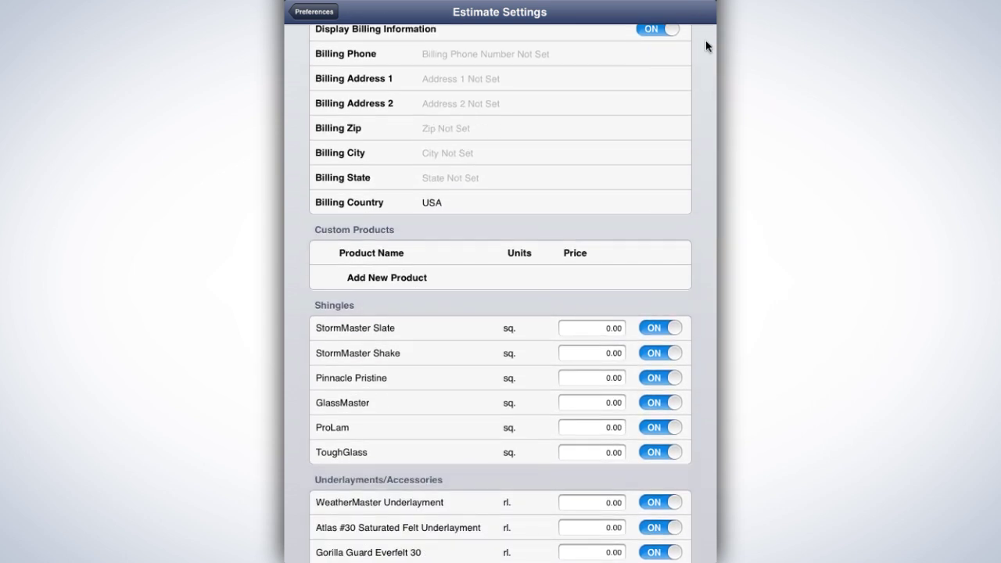
- Scroll through Estimate Settings to check Billing (country USA), Custom Products and the 0.00 Shingles products
{"action": "left_click_drag", "start_coordinate": [701, 319], "coordinate": [692, 105]}
{"action": "left_click", "coordinate": [692, 112]}
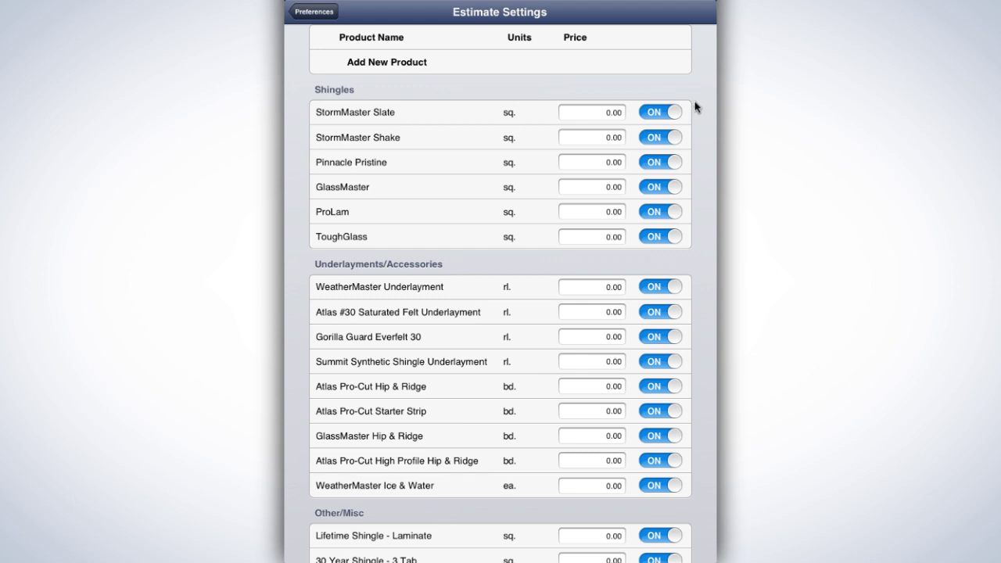
{"action": "left_click_drag", "start_coordinate": [696, 81], "coordinate": [695, 252]}
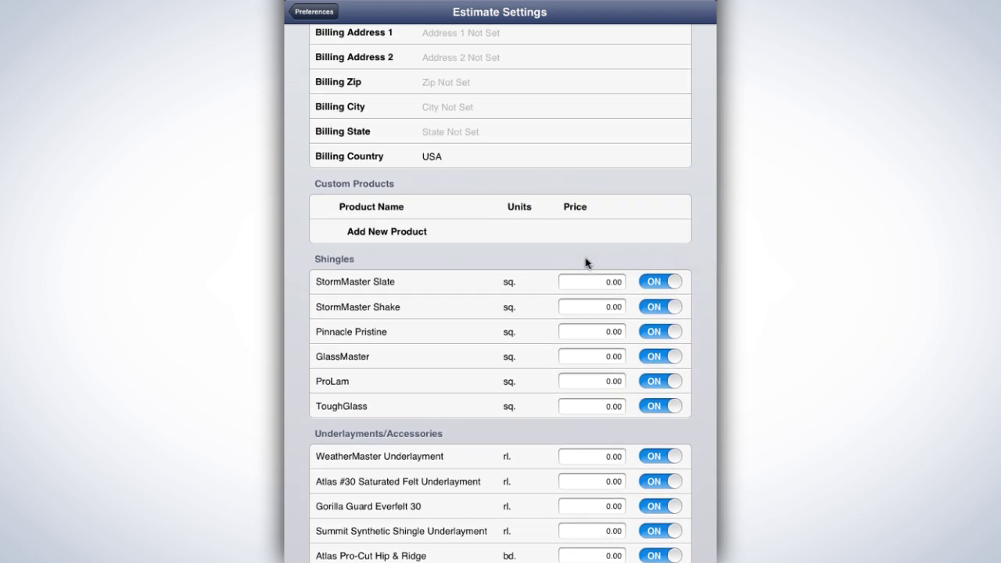
- Add a blank custom product, delete it again, and save the estimate settings
{"action": "left_click", "coordinate": [394, 231]}
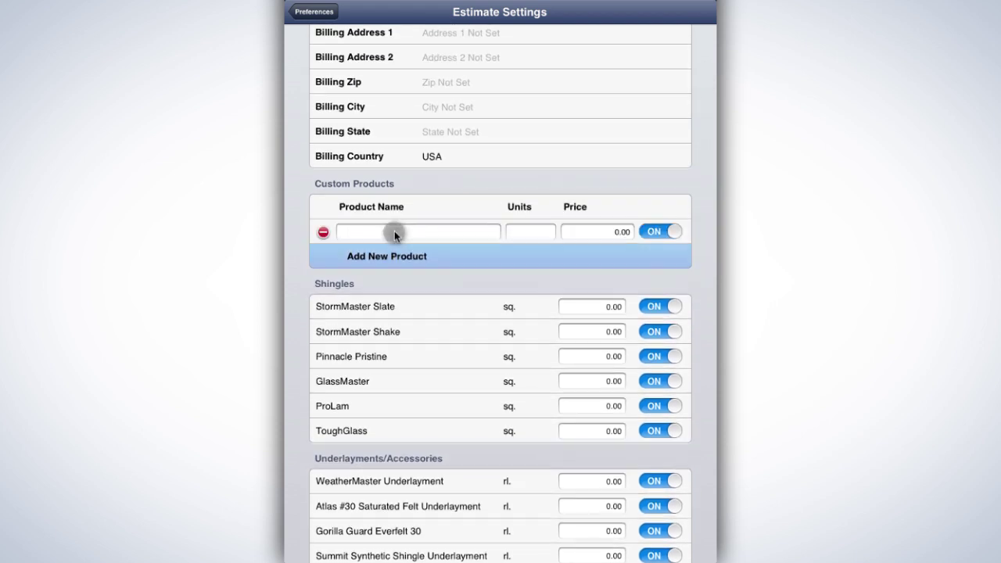
{"action": "left_click", "coordinate": [322, 233]}
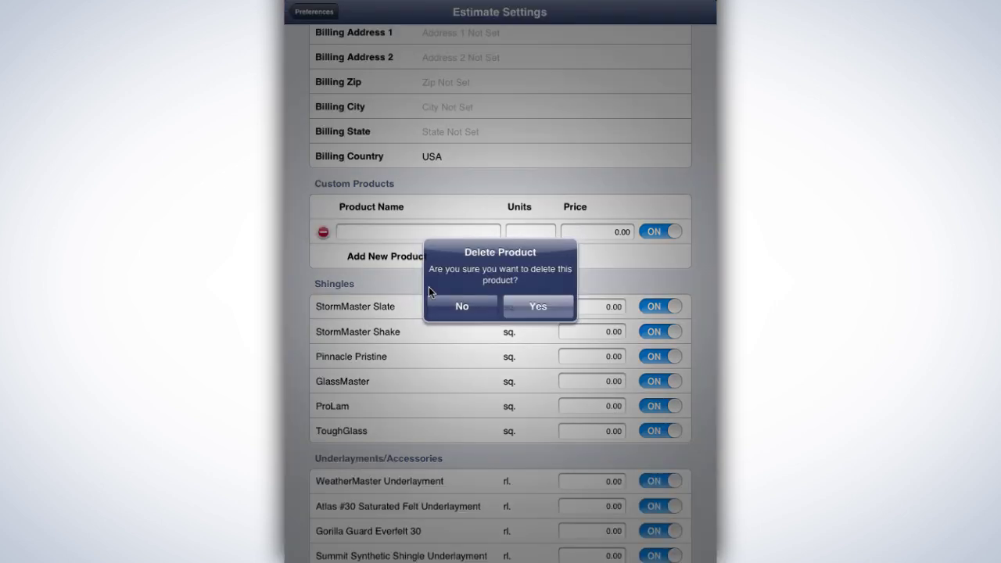
{"action": "left_click", "coordinate": [517, 306]}
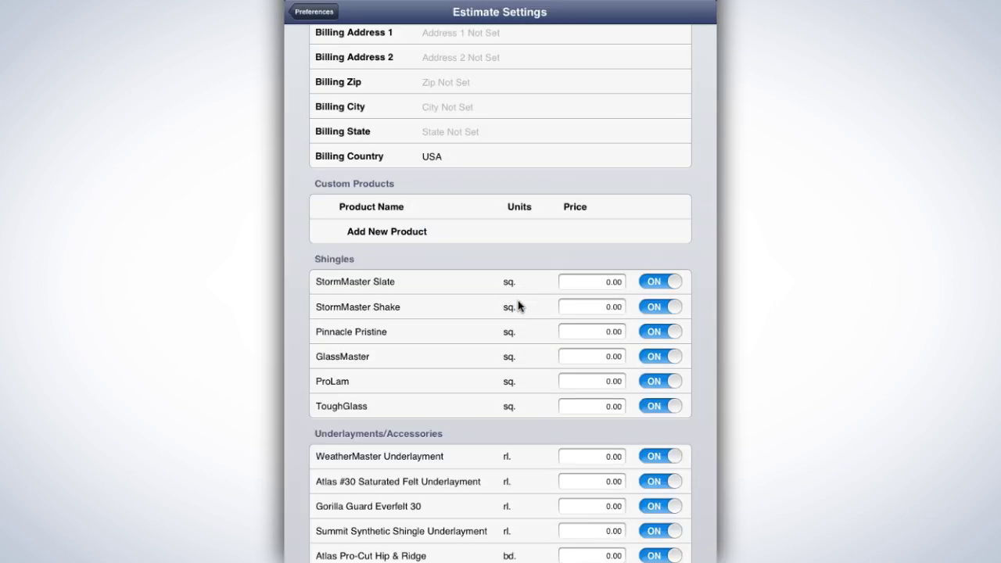
{"action": "left_click", "coordinate": [334, 12]}
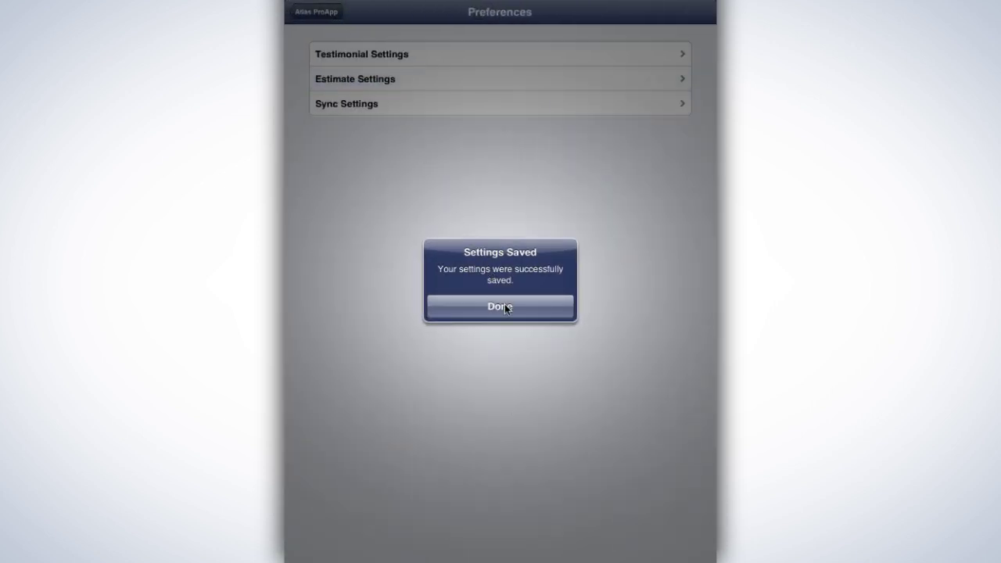
{"action": "left_click", "coordinate": [504, 307]}
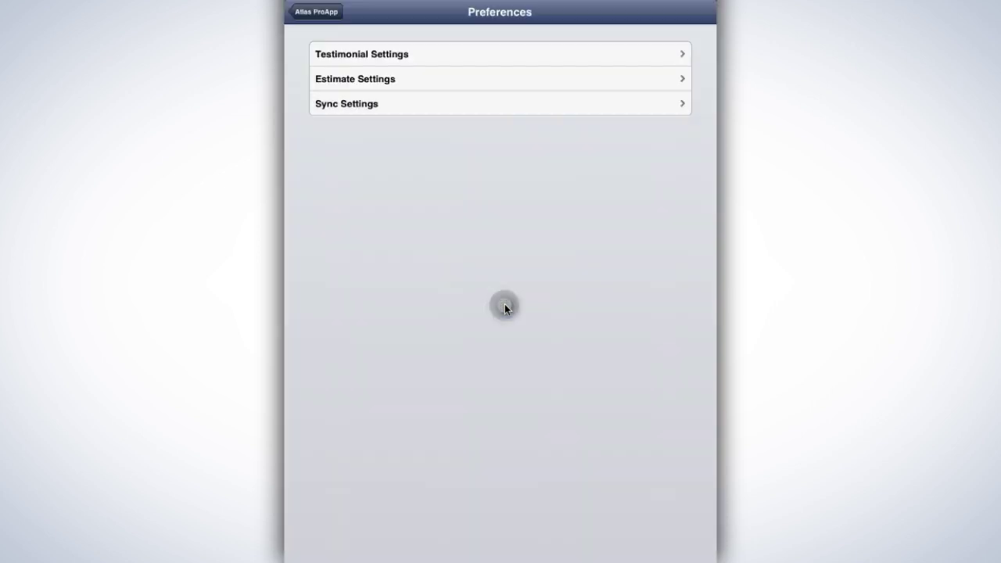
- Go to Testimonial Settings and add a blank 1-5 star rating category
{"action": "left_click", "coordinate": [385, 63]}
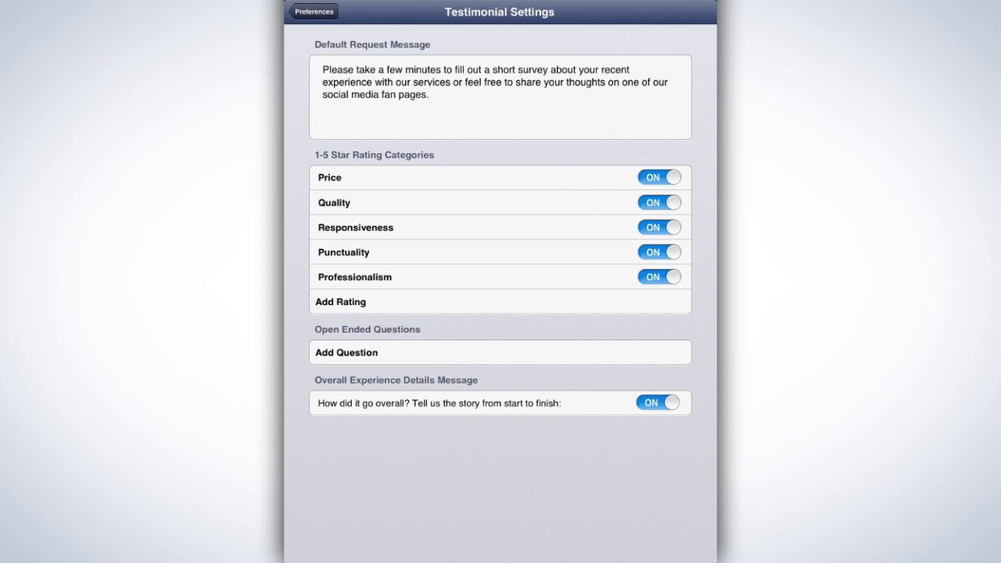
{"action": "left_click", "coordinate": [341, 302]}
- Delete the blank rating category, add the question 'Why did you choose our roofing company?', and save
{"action": "left_click", "coordinate": [328, 301]}
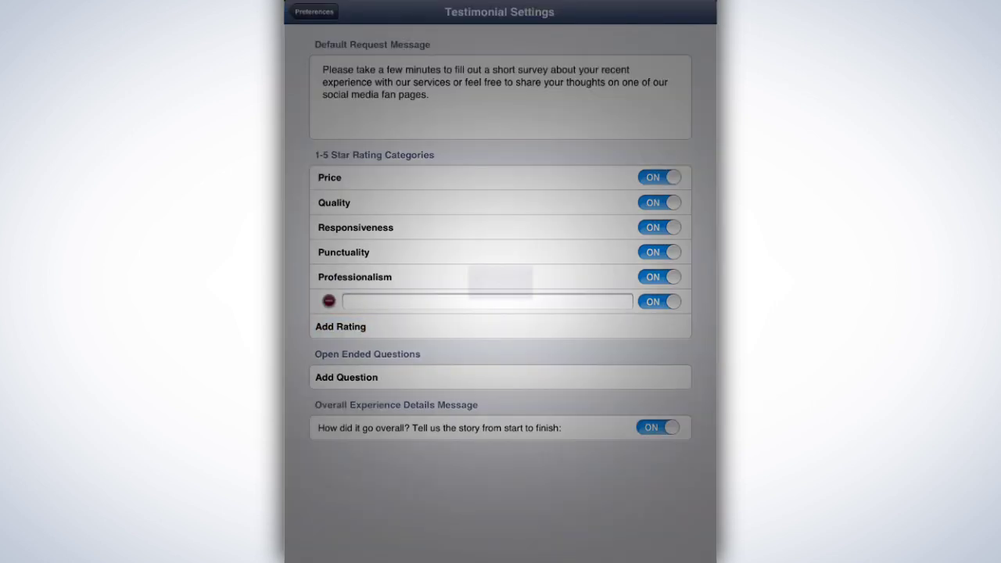
{"action": "left_click", "coordinate": [538, 306]}
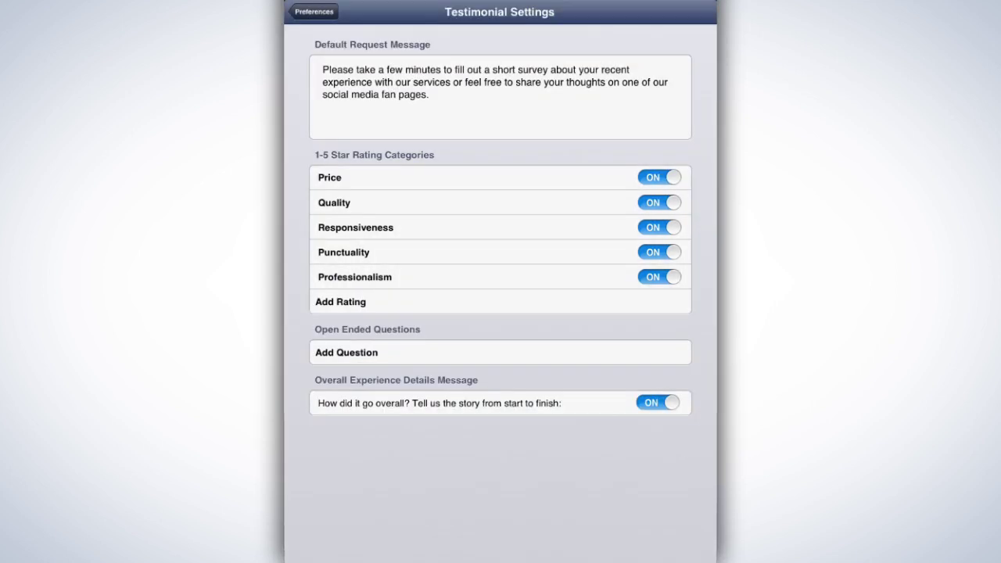
{"action": "left_click", "coordinate": [347, 352]}
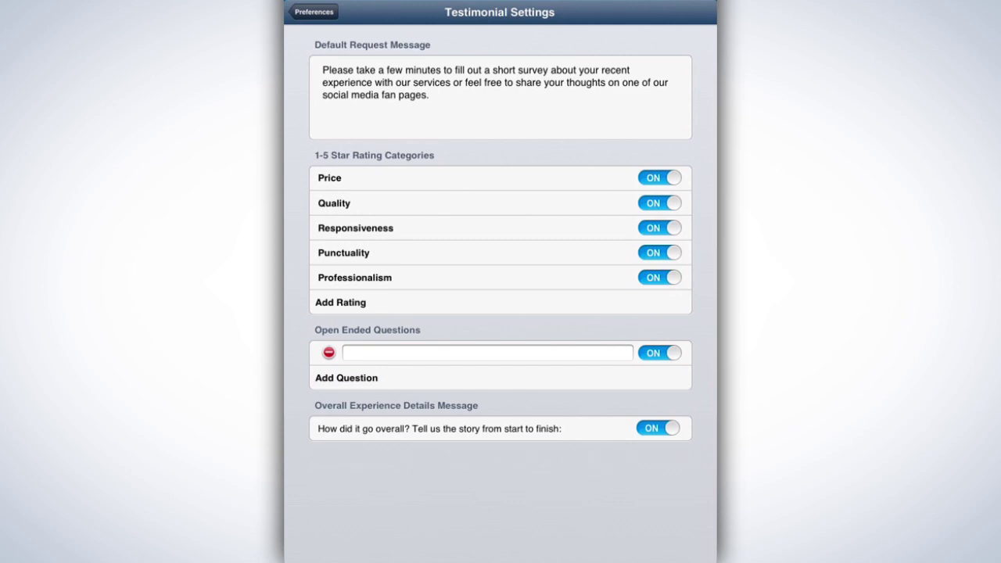
{"action": "left_click", "coordinate": [487, 353]}
{"action": "type", "text": "W"}
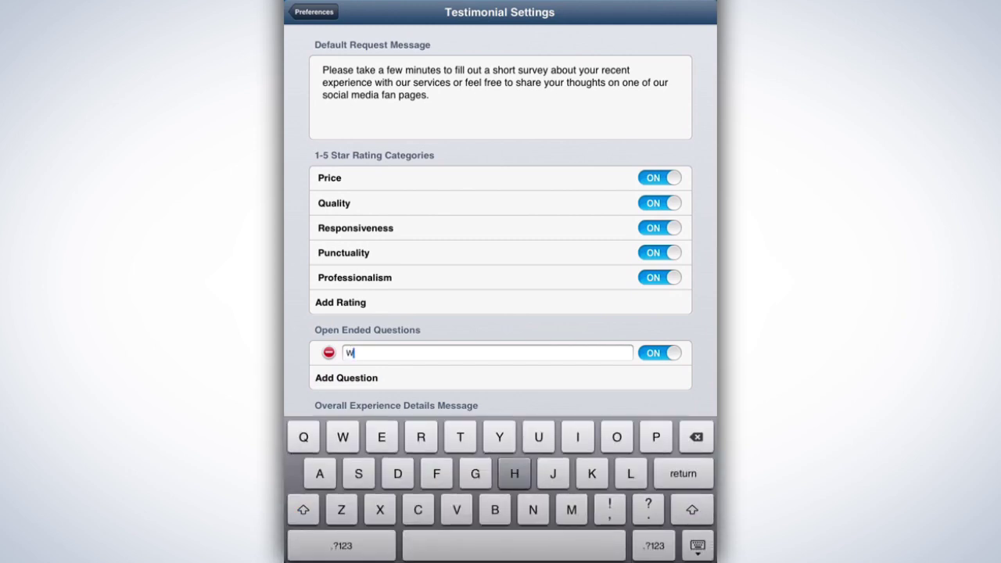
{"action": "type", "text": "hy did yo"}
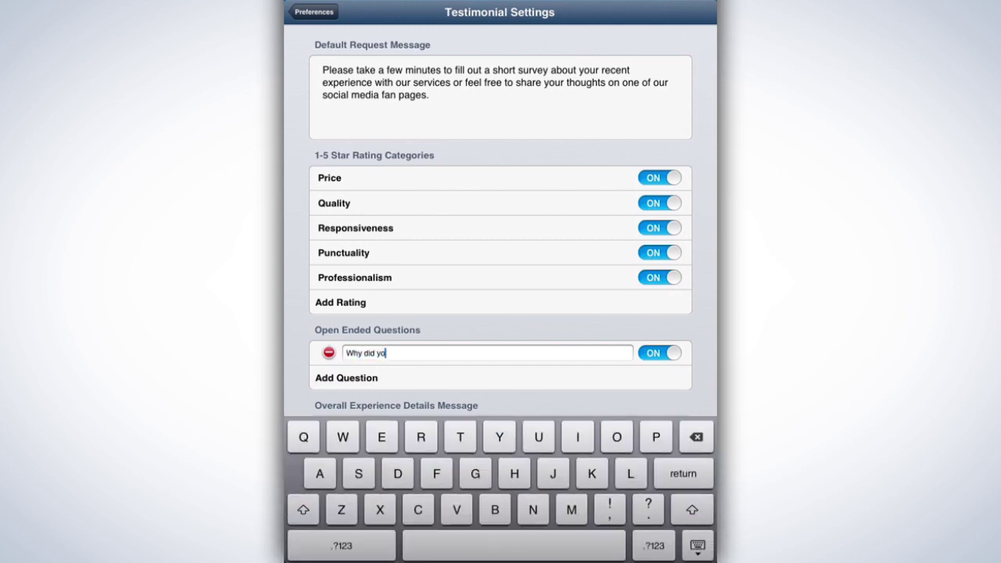
{"action": "type", "text": "u choose our"}
{"action": "type", "text": " roofing comp"}
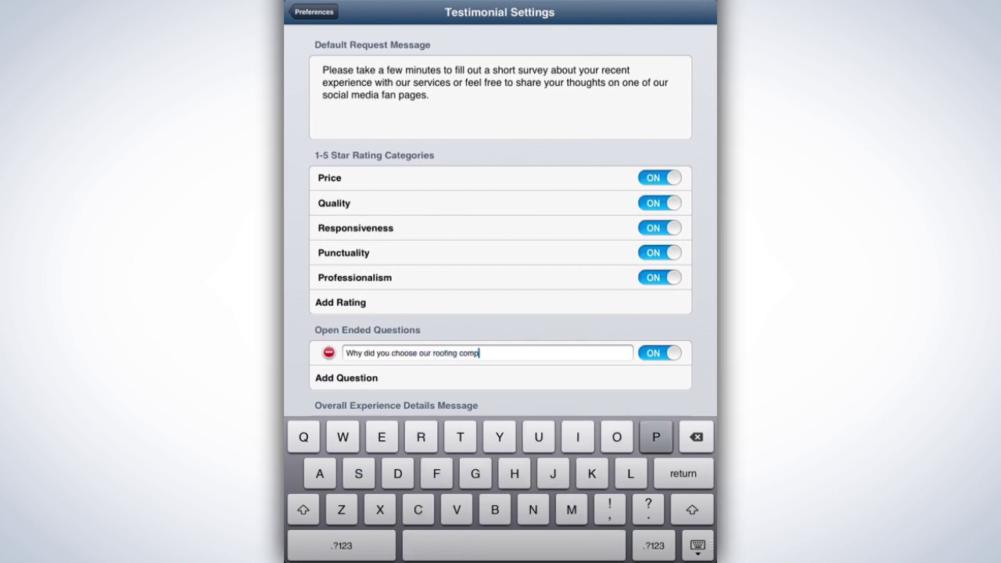
{"action": "type", "text": "any?"}
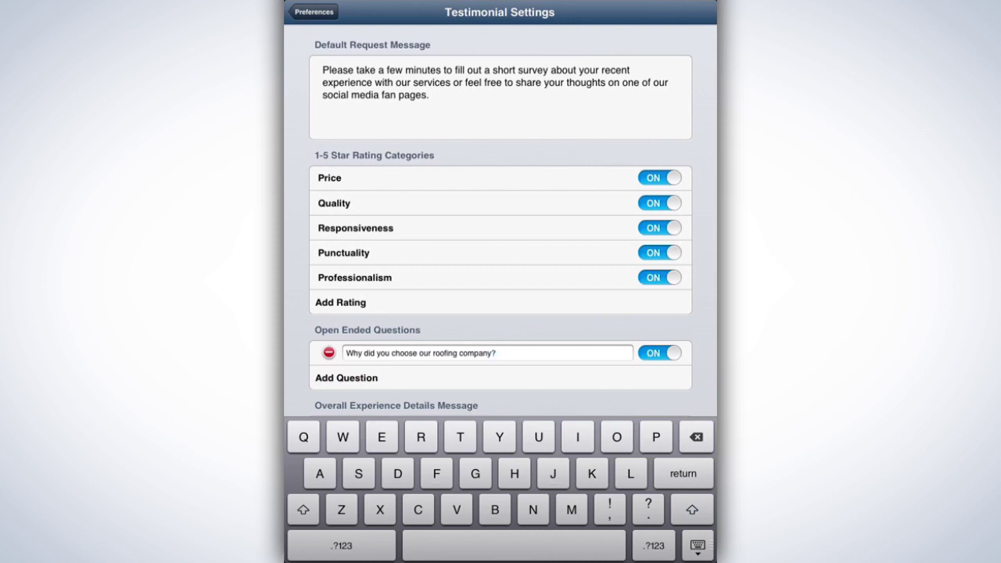
{"action": "key", "text": "Return"}
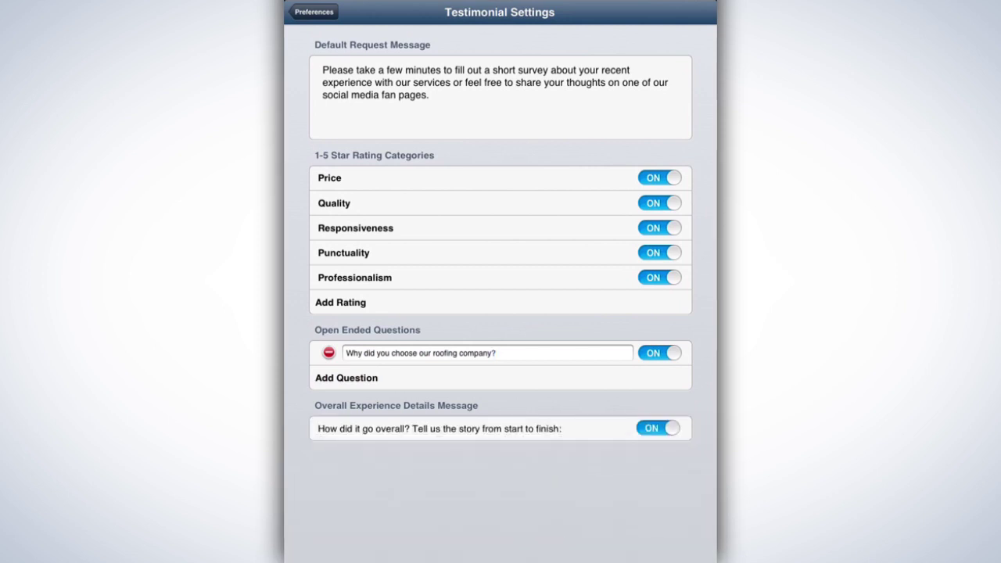
{"action": "left_click", "coordinate": [313, 12]}
- Dismiss the Settings Saved notice and return to the Atlas ProApp home screen
{"action": "left_click", "coordinate": [510, 307]}
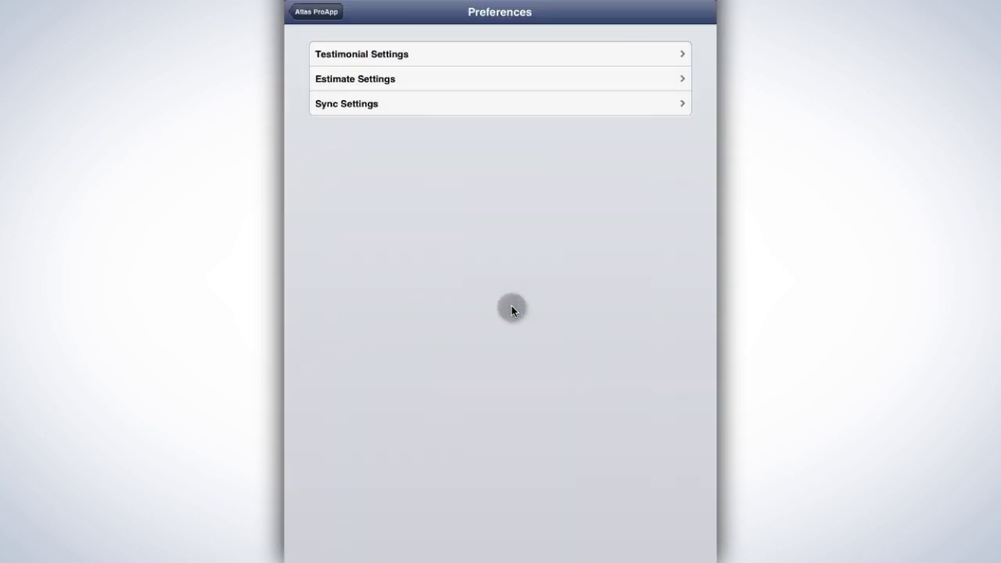
{"action": "left_click", "coordinate": [320, 13]}
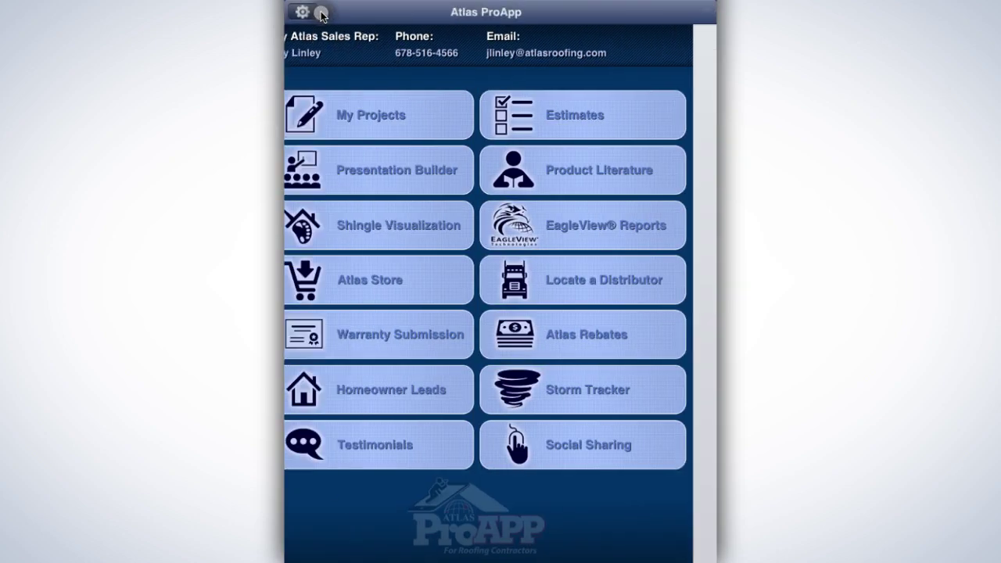